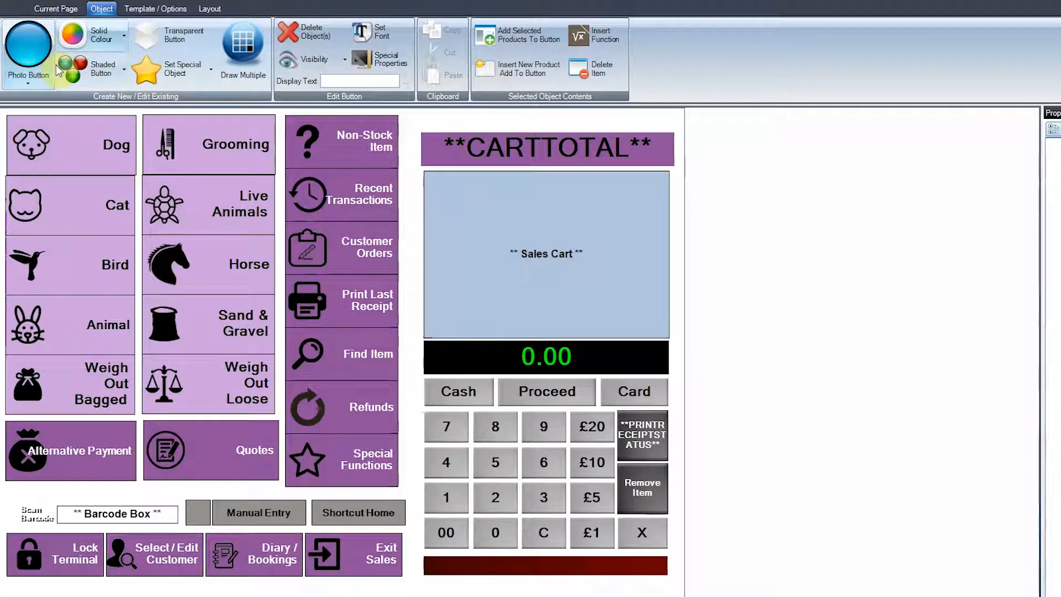
# Step: Examine the photo, solid colour and shaded styles and the special object types available for creating buttons
pyautogui.click(28, 43)
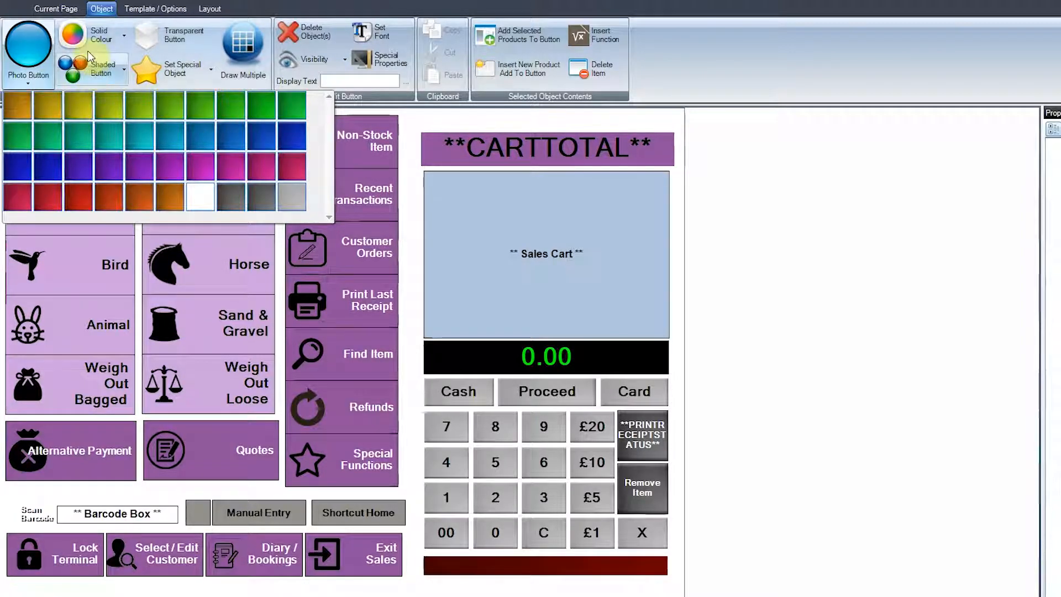
pyautogui.click(92, 35)
pyautogui.click(92, 35)
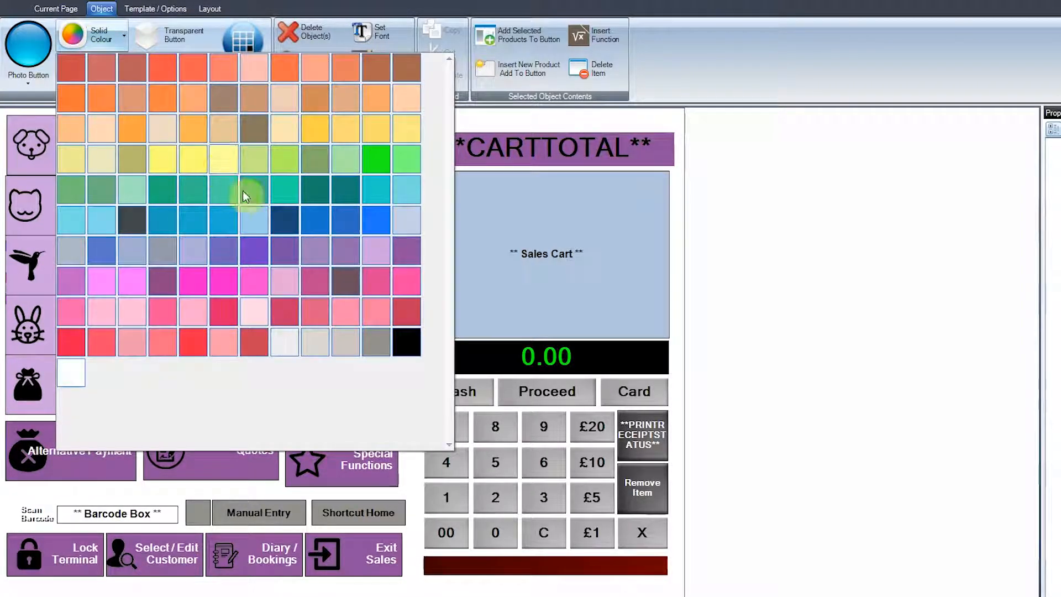
pyautogui.click(3, 101)
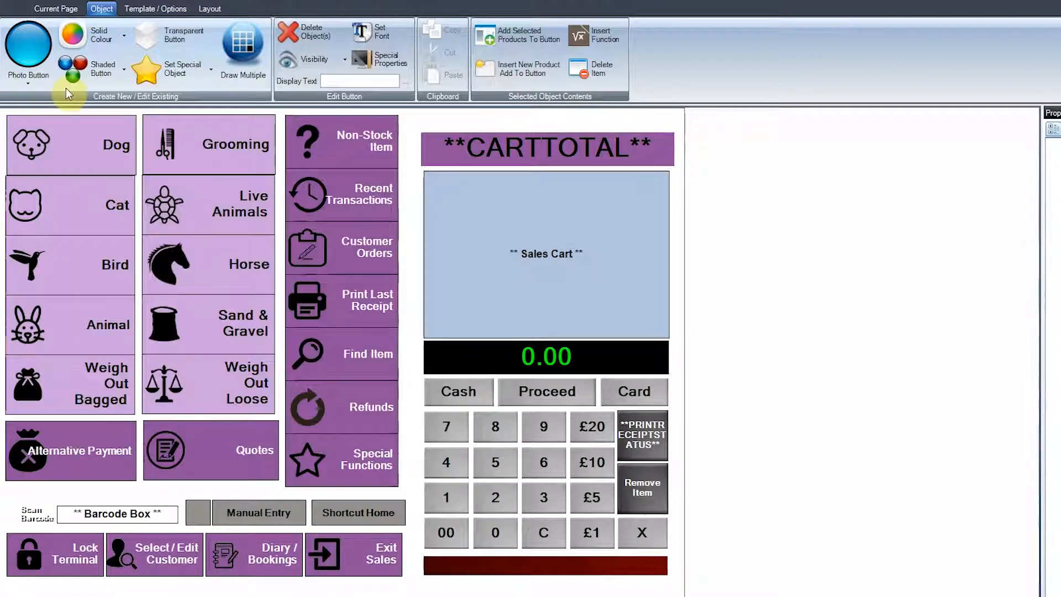
pyautogui.click(95, 69)
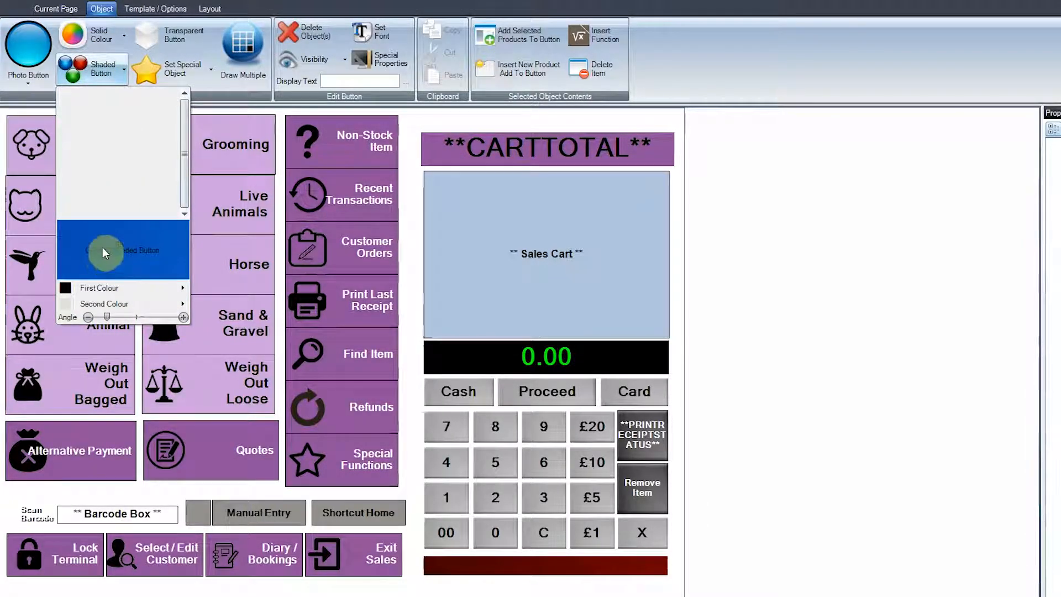
pyautogui.click(122, 71)
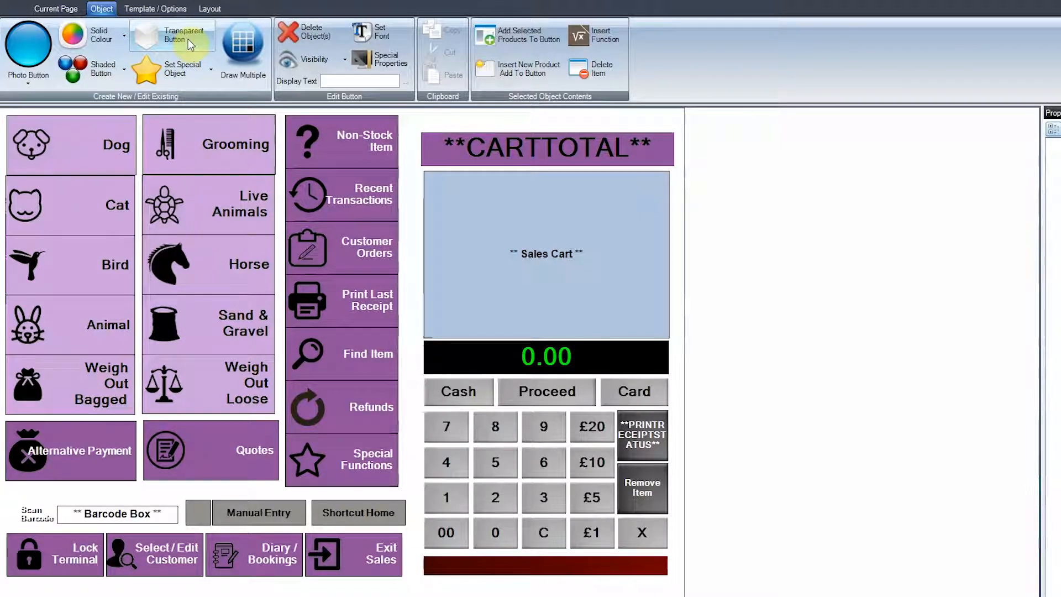
pyautogui.click(196, 81)
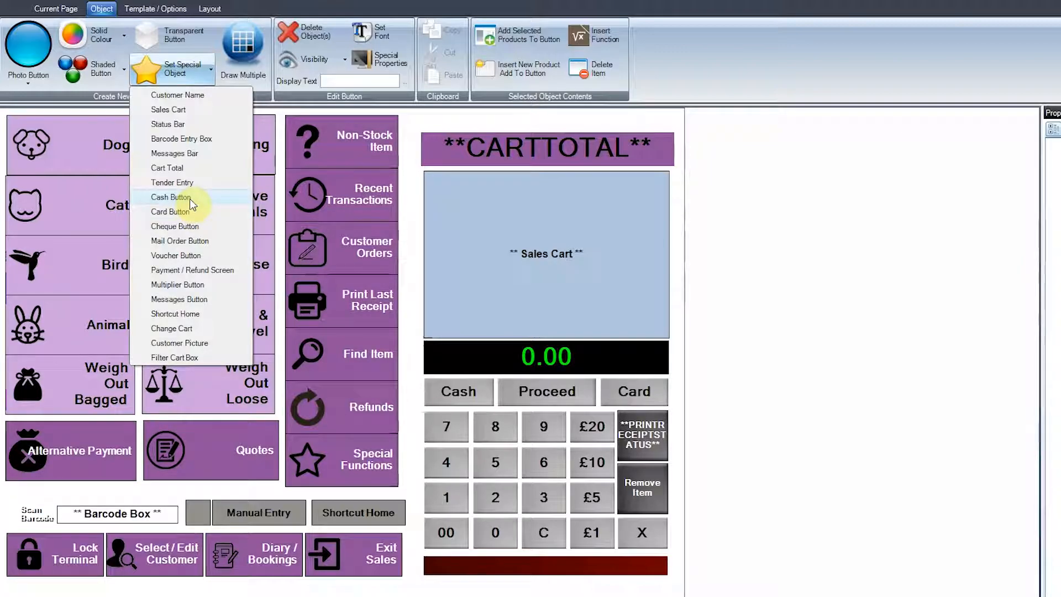
pyautogui.click(240, 49)
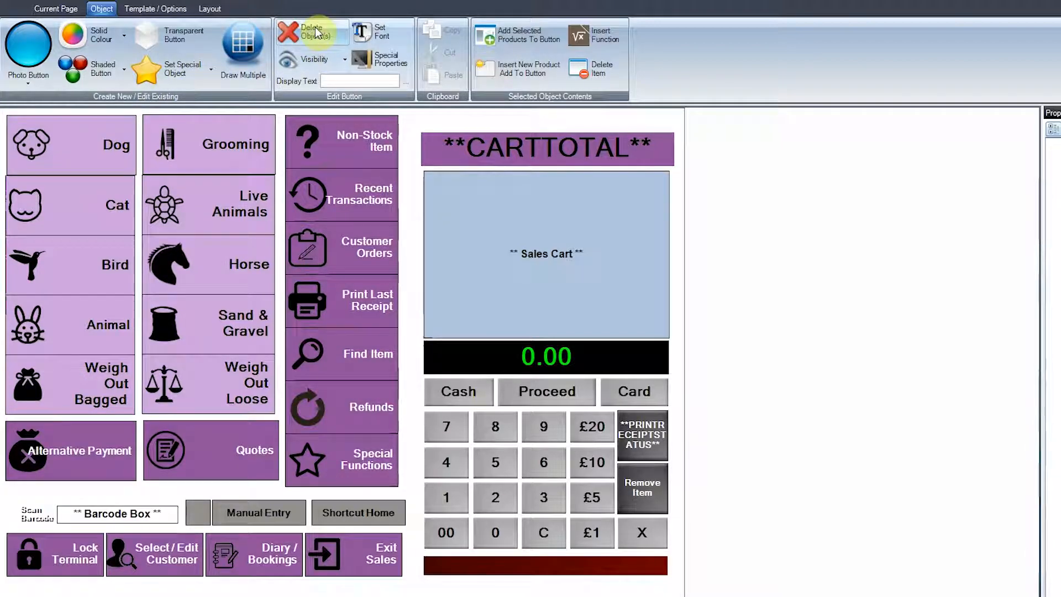
# Step: Examine the button visibility options and special properties, and select the Grooming button to review its clipboard and content options
pyautogui.click(335, 61)
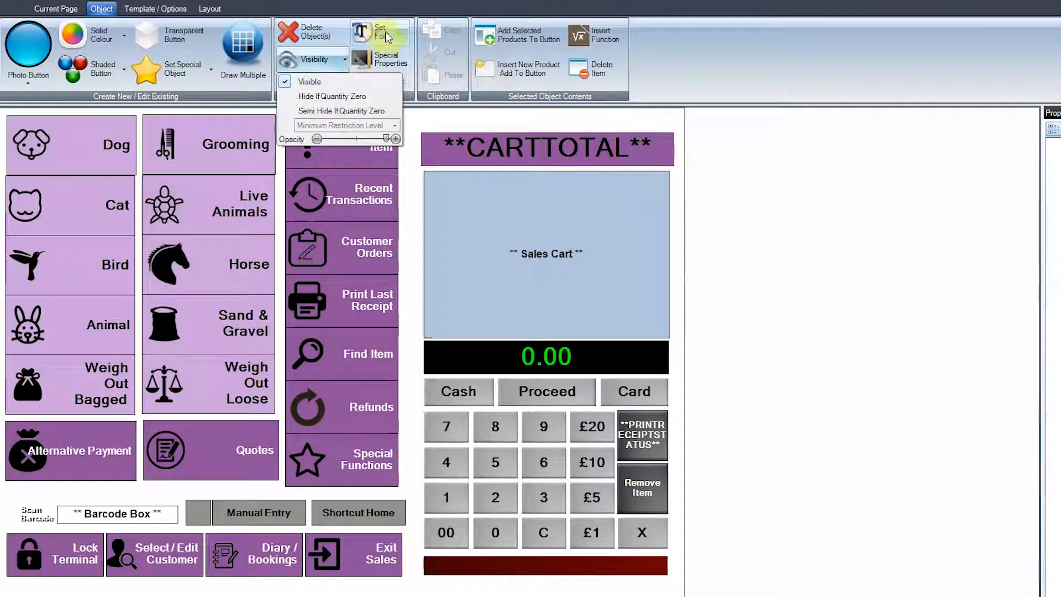
pyautogui.click(394, 49)
pyautogui.click(395, 59)
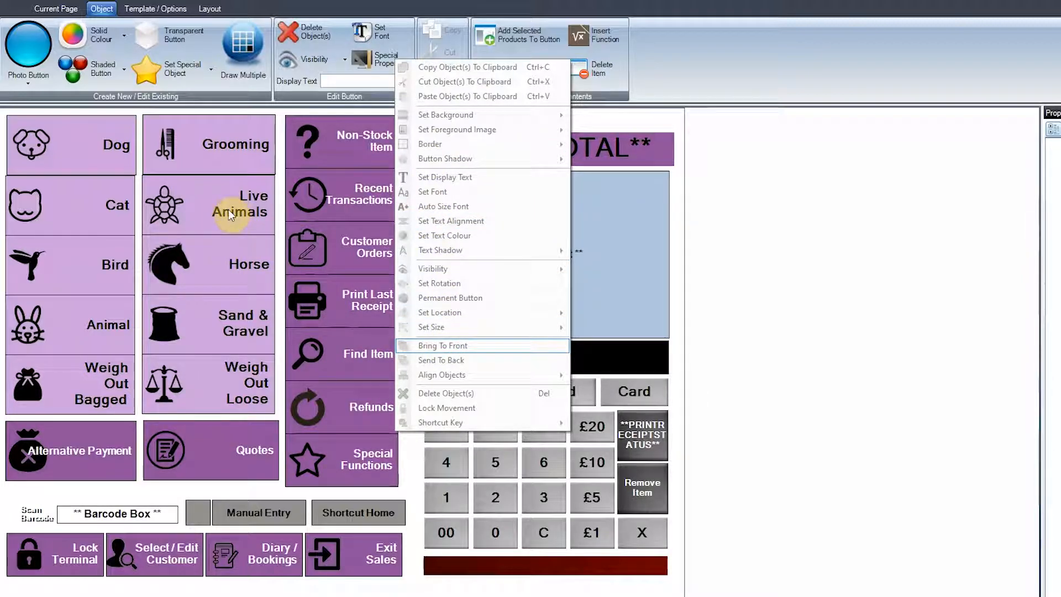
pyautogui.click(447, 23)
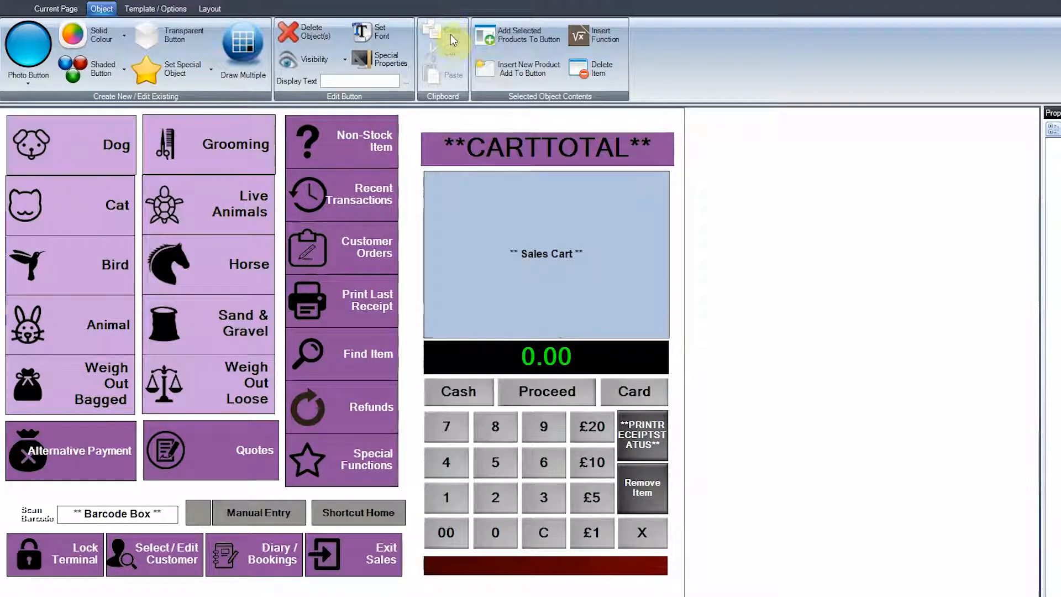
pyautogui.click(271, 135)
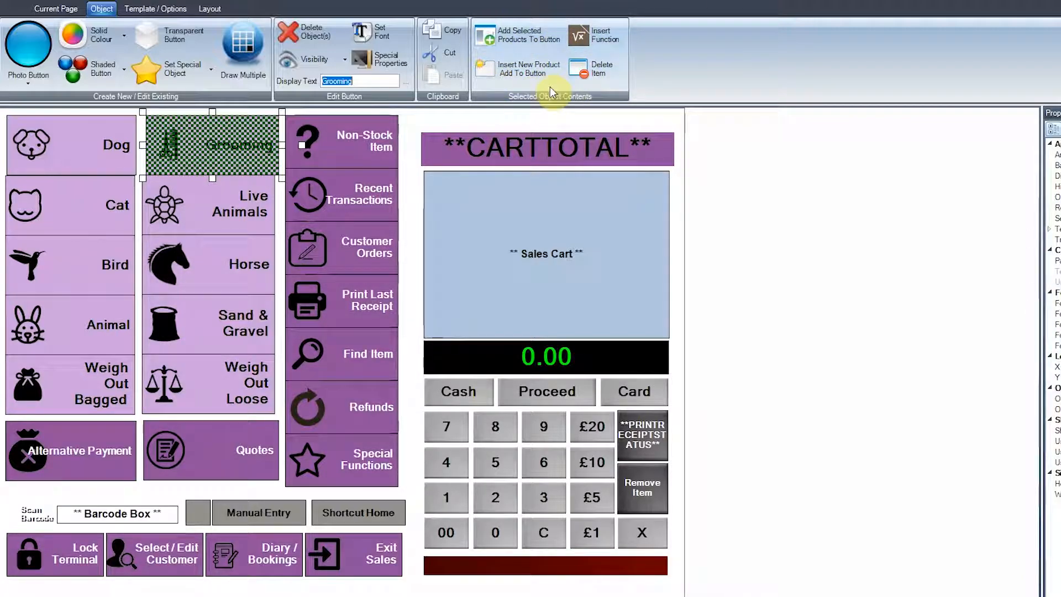
# Step: Open the Dog button's page twice, returning once by going back and once by jumping to the start page
pyautogui.click(58, 10)
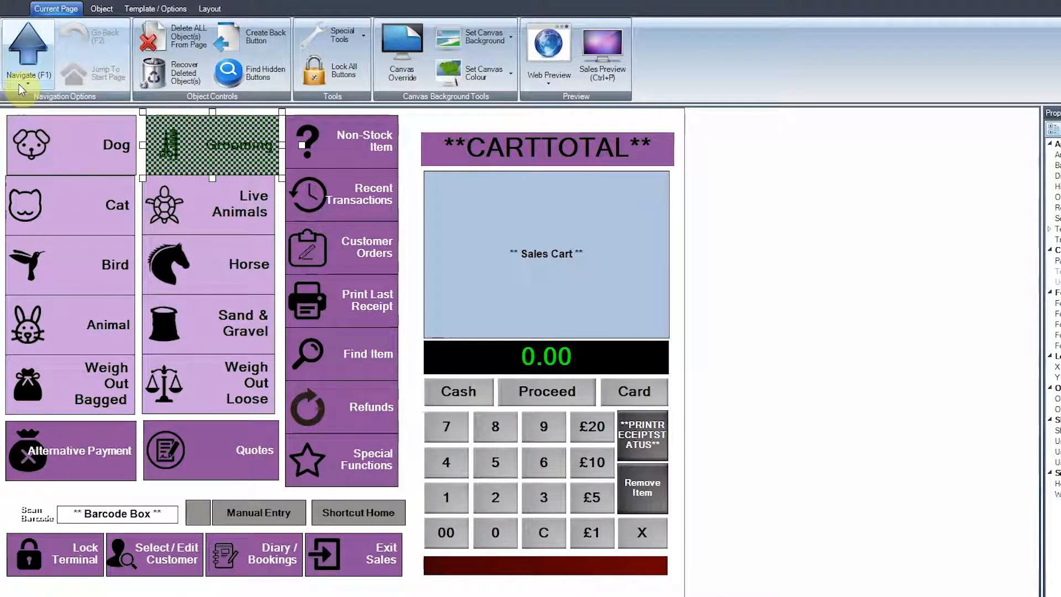
pyautogui.doubleClick(83, 147)
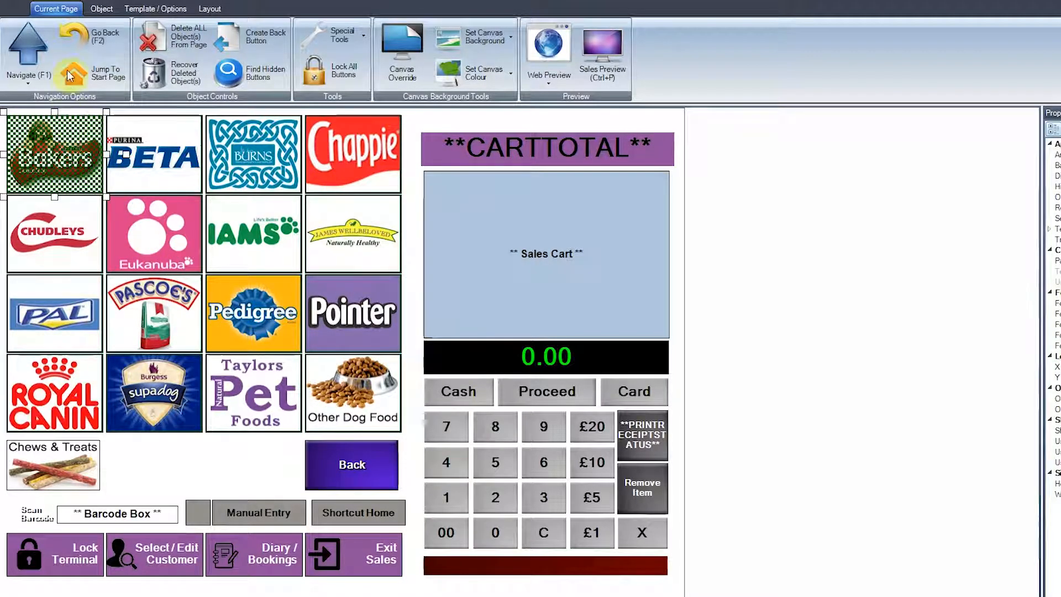
pyautogui.click(98, 42)
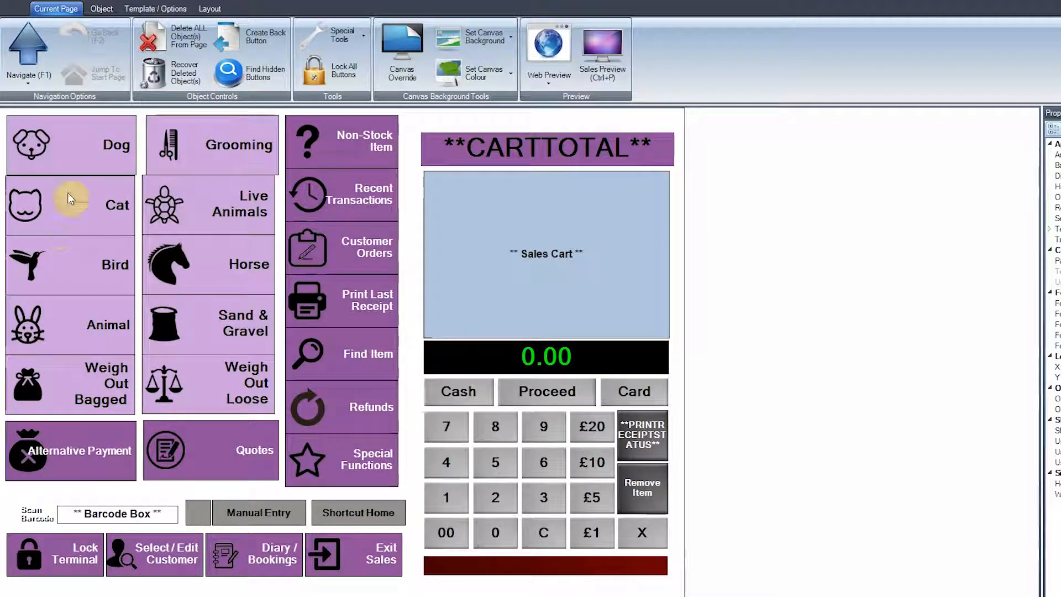
pyautogui.doubleClick(99, 135)
pyautogui.click(96, 76)
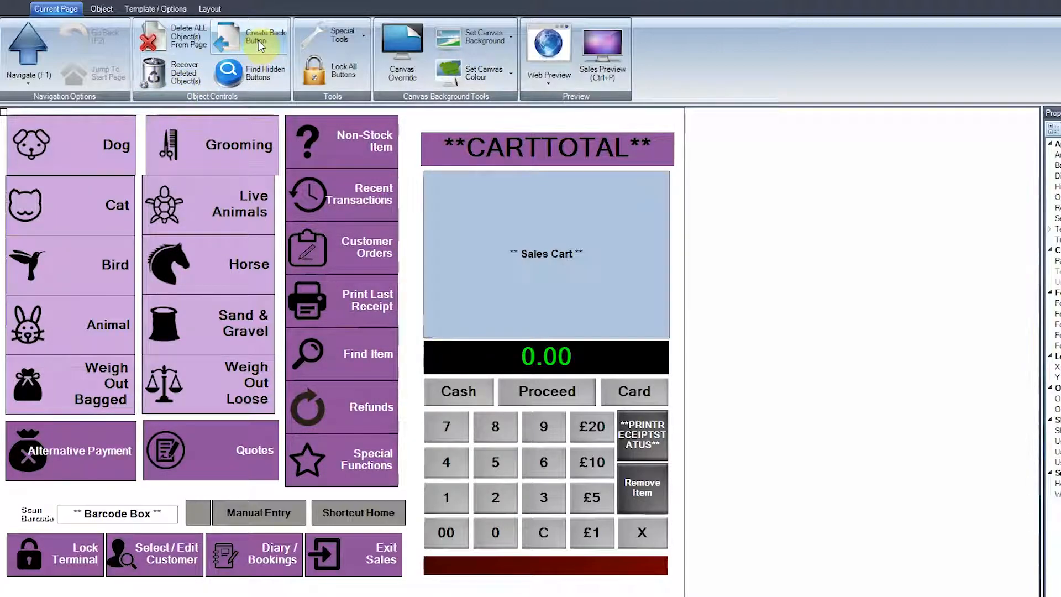
# Step: Move the Grooming button slightly towards the Dog button and review the special tools for the page
pyautogui.moveTo(268, 135)
pyautogui.mouseDown()
pyautogui.moveTo(303, 138)
pyautogui.moveTo(252, 141)
pyautogui.mouseUp()
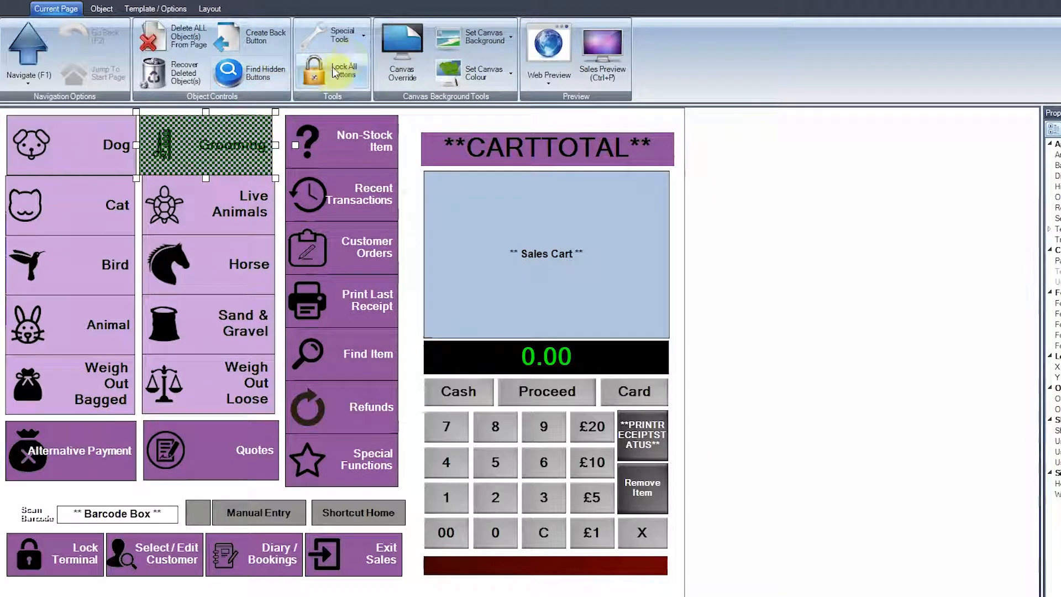
pyautogui.click(354, 38)
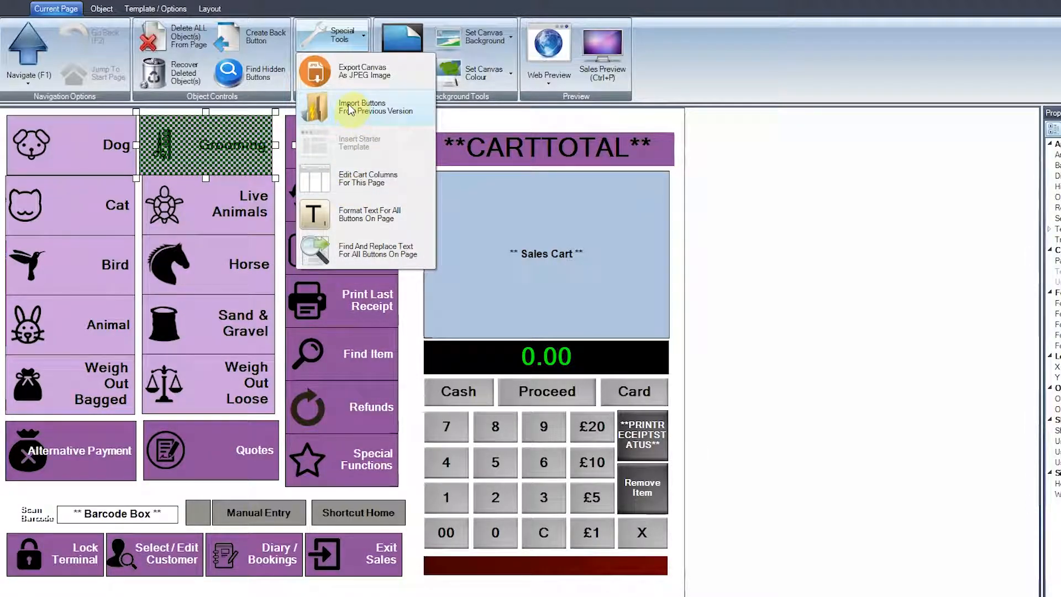
pyautogui.click(283, 113)
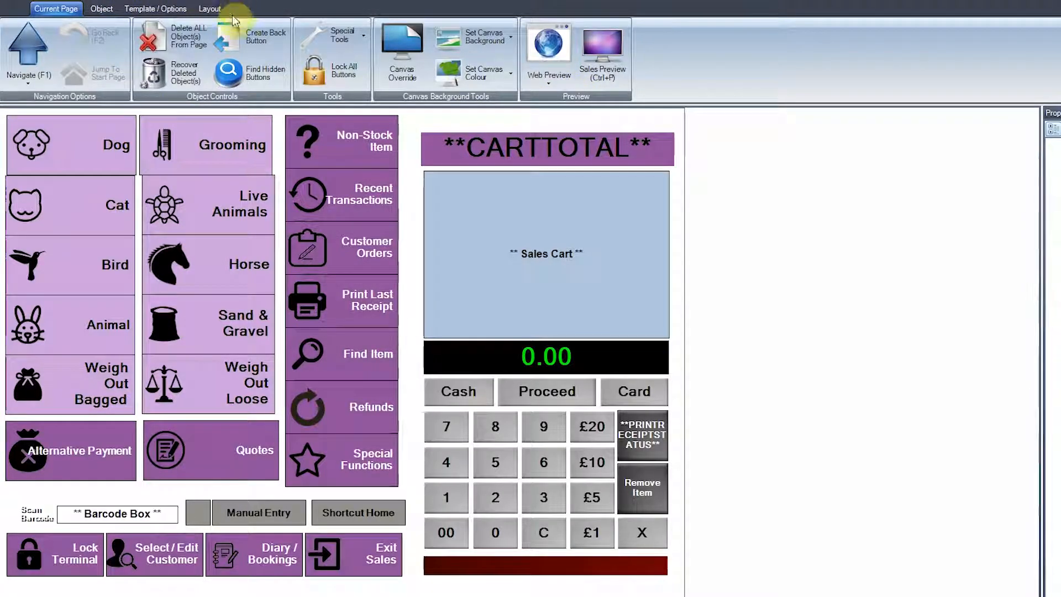
# Step: Examine the available templates, the template control options and the layout theme setting
pyautogui.click(166, 10)
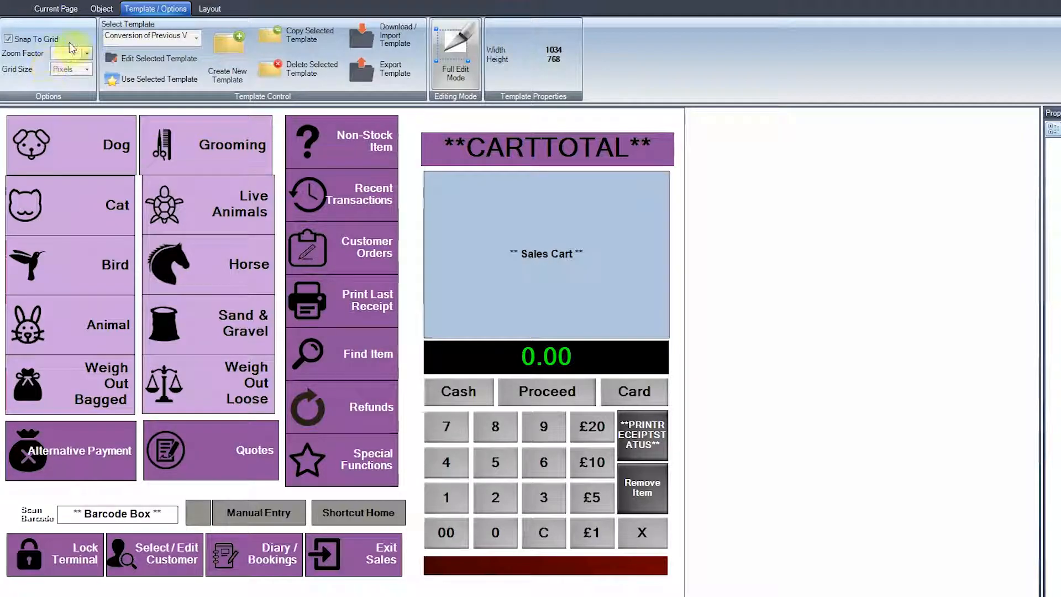
pyautogui.click(196, 39)
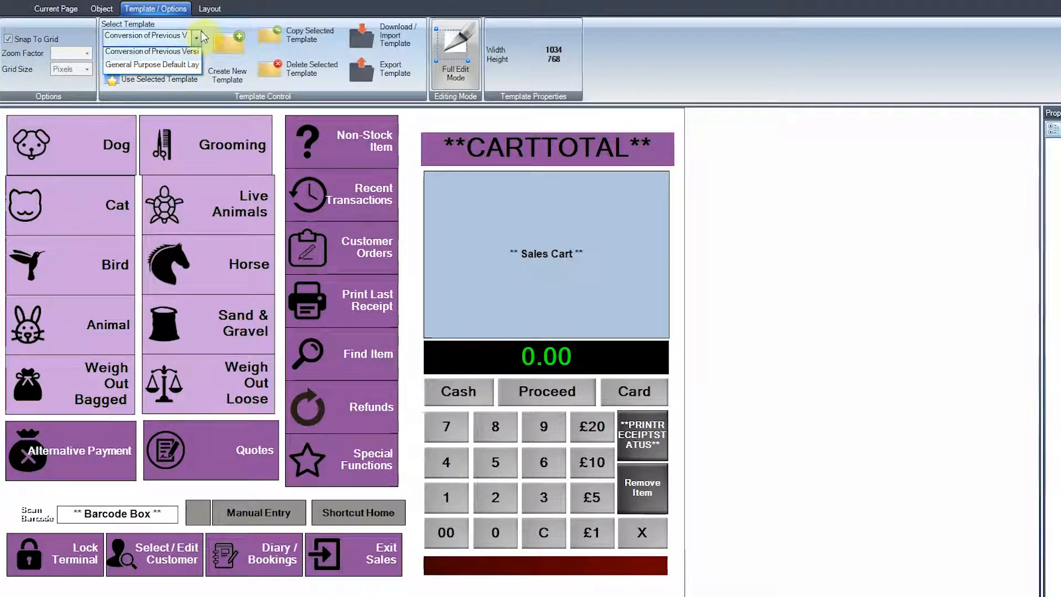
pyautogui.click(204, 24)
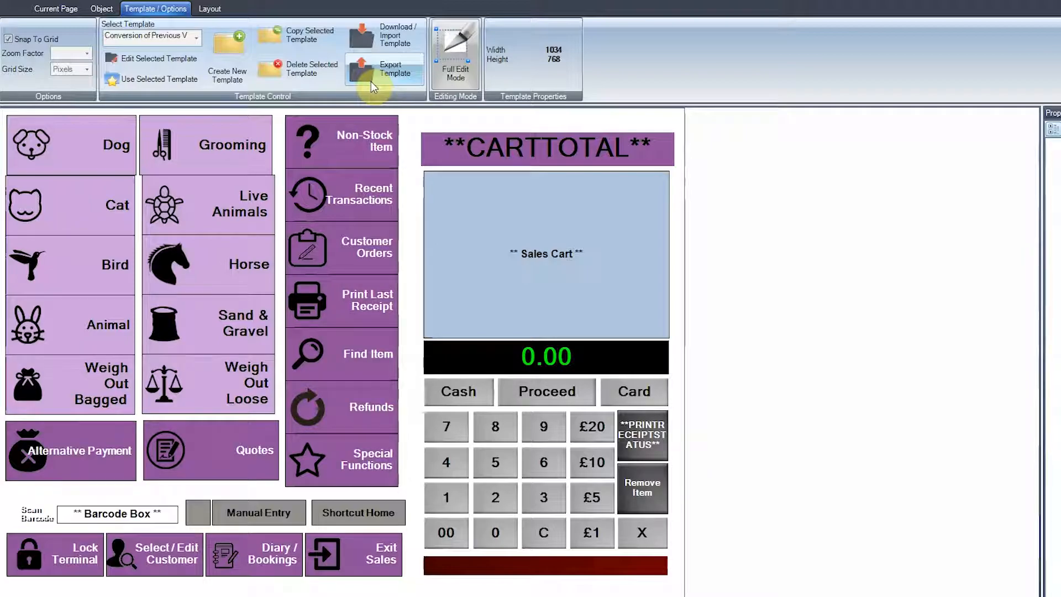
pyautogui.click(208, 9)
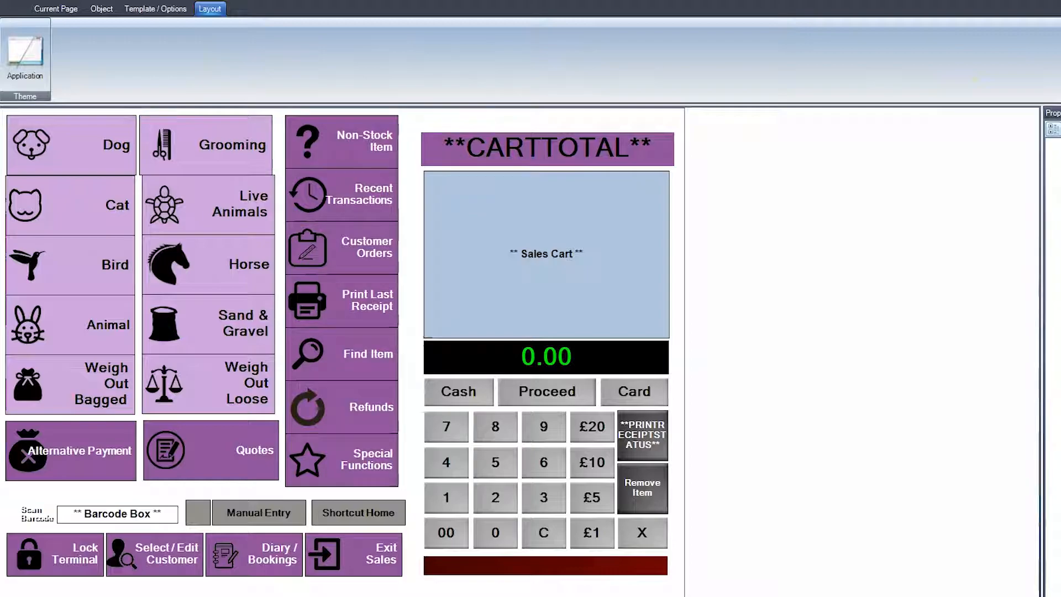
# Step: Select the Grooming button and examine its properties, the layout tree and its button contents
pyautogui.click(70, 8)
pyautogui.click(142, 94)
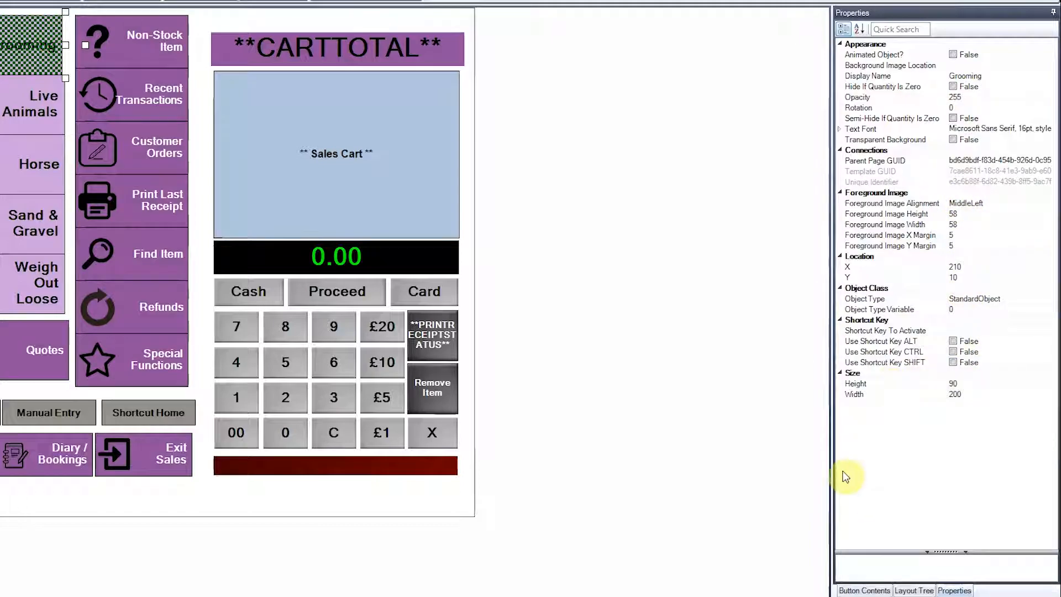
pyautogui.click(915, 591)
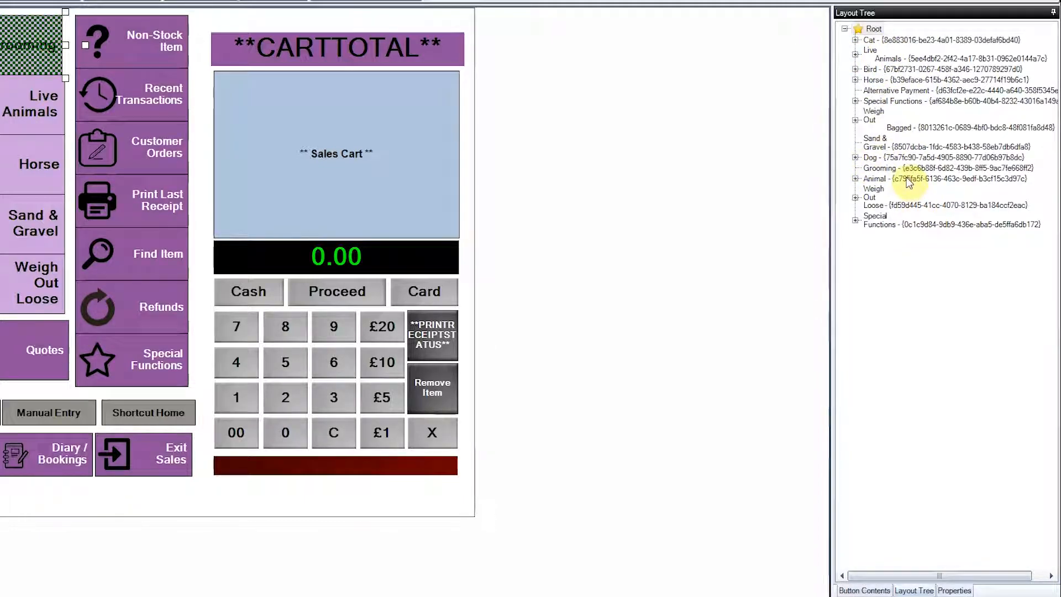
pyautogui.click(879, 590)
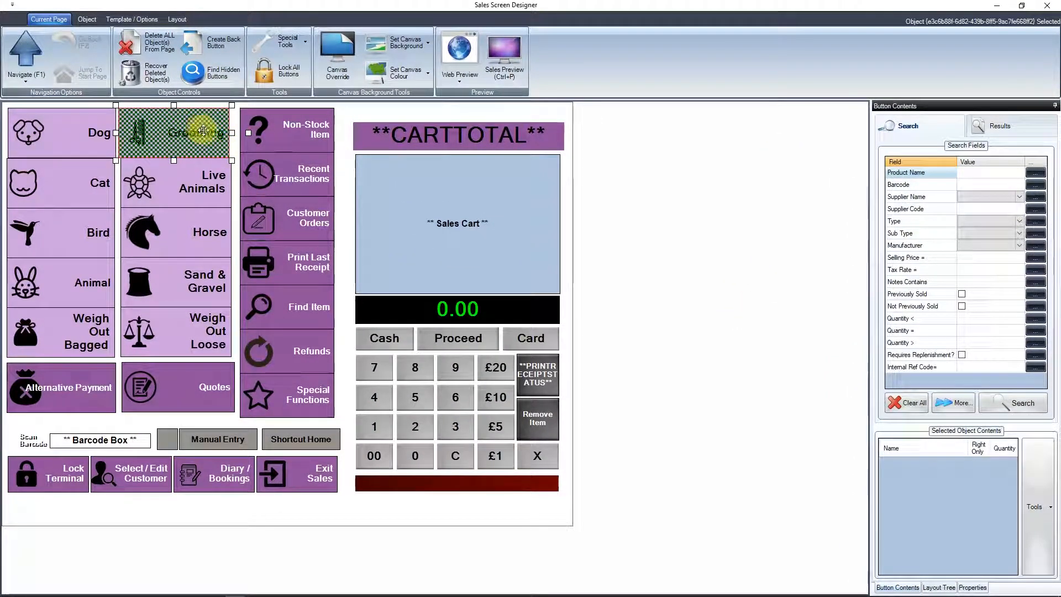
# Step: Open the Grooming page and examine the content tools and object options for the Medium Dog Grooming button
pyautogui.doubleClick(200, 129)
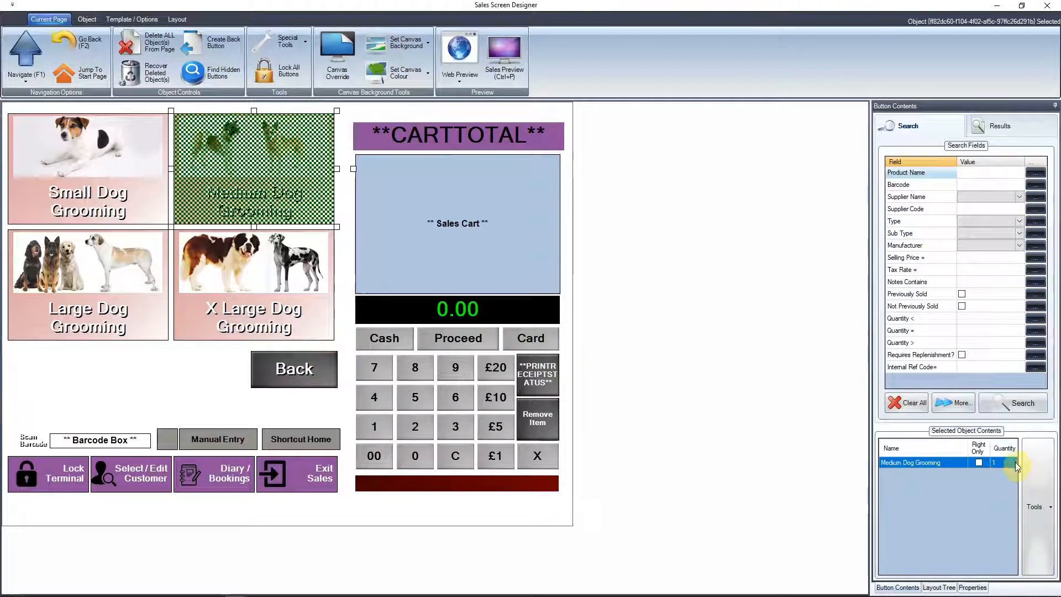
pyautogui.click(1035, 502)
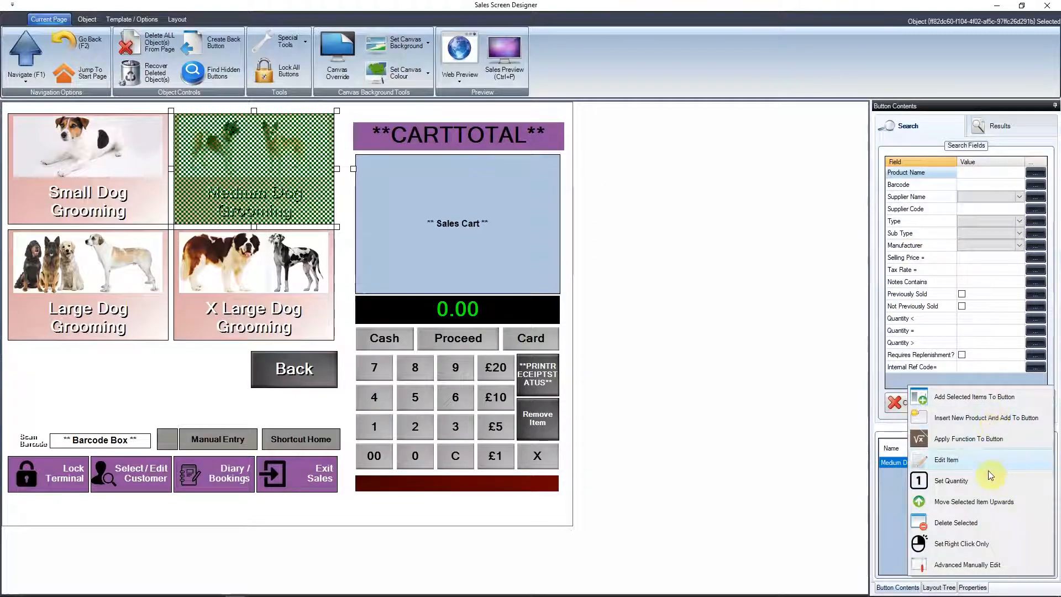
pyautogui.click(92, 21)
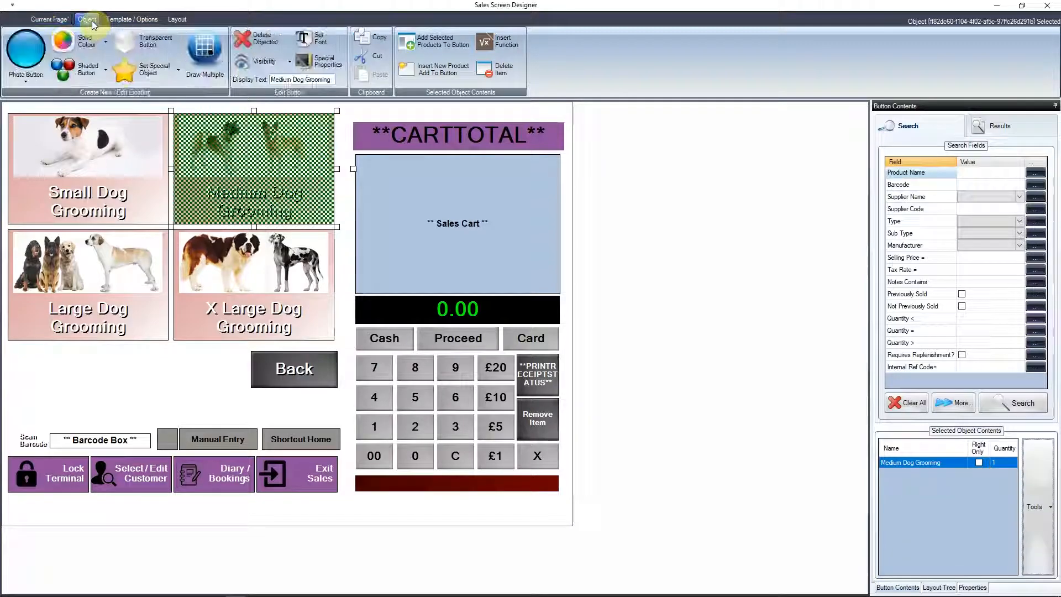